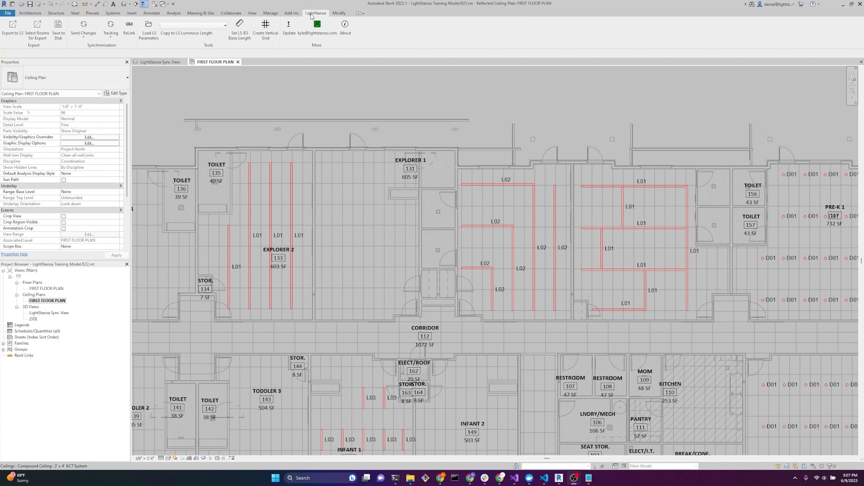
Load the LightStanza parameters into the project
{"action": "left_click", "coordinate": [149, 35]}
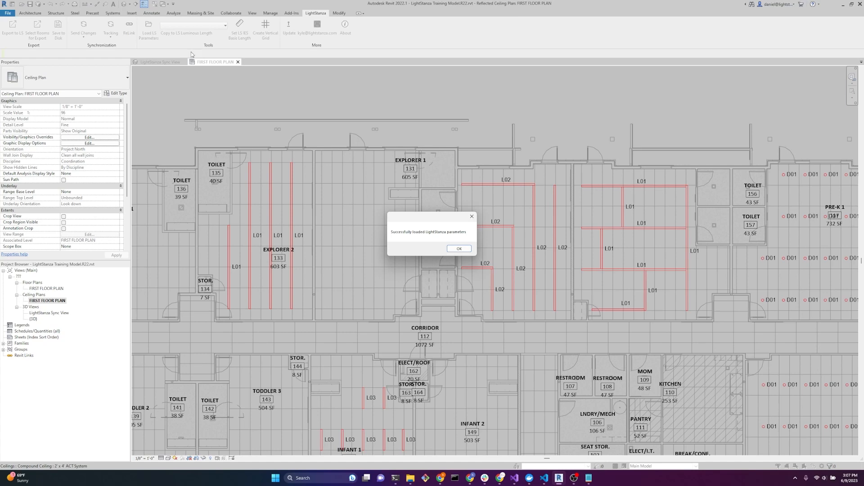
{"action": "left_click", "coordinate": [459, 249]}
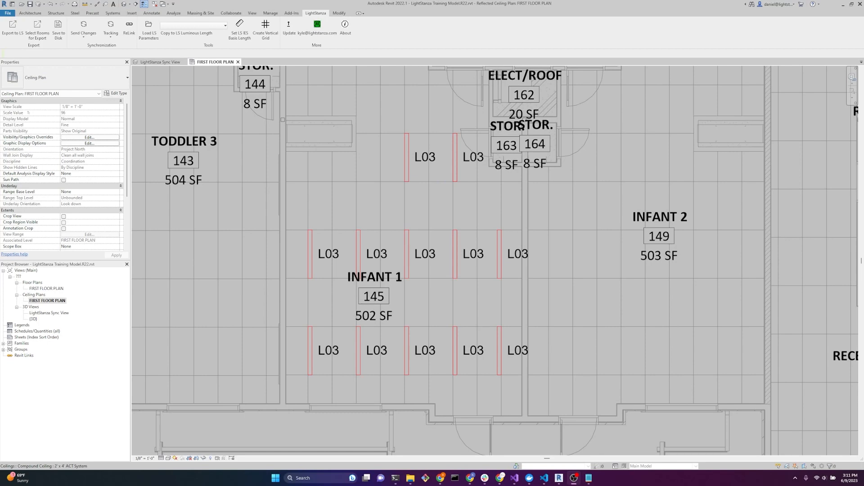
Set the LS-Luminous Length of the middle L03 fixture in the centre row of Infant 1 to 4'
{"action": "left_click", "coordinate": [408, 253]}
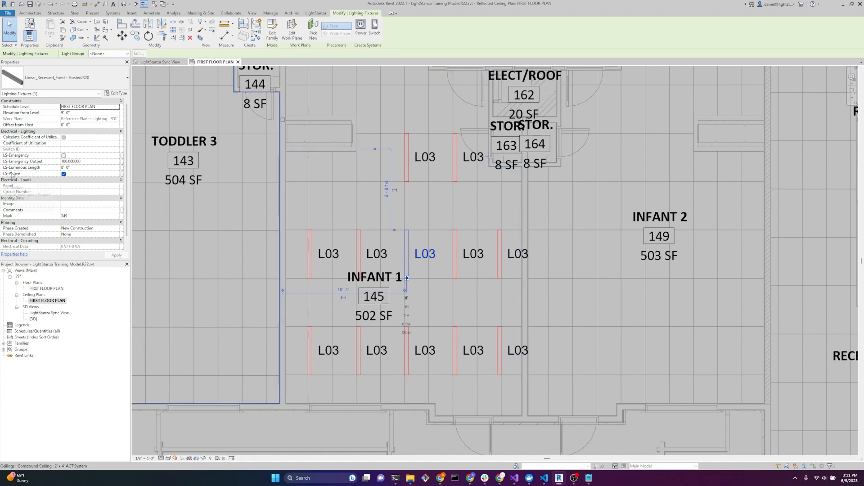
{"action": "mouse_move", "coordinate": [40, 172]}
{"action": "left_click", "coordinate": [82, 168]}
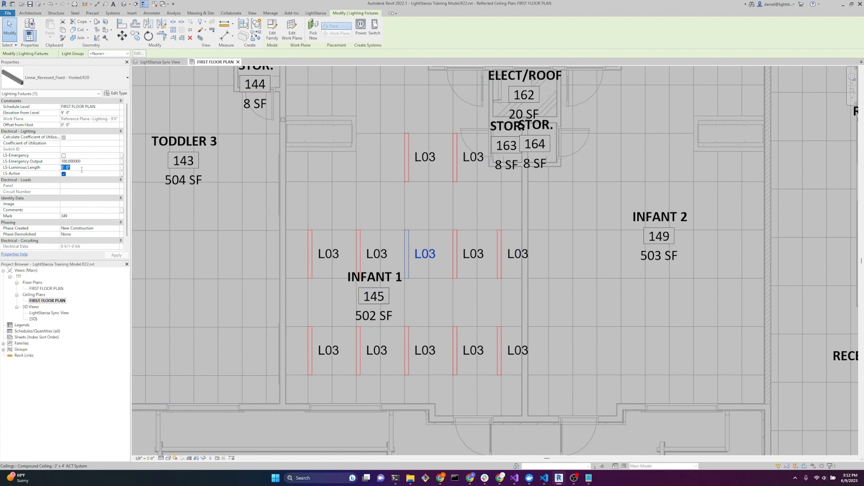
{"action": "type", "text": "4"}
{"action": "key", "text": "Return"}
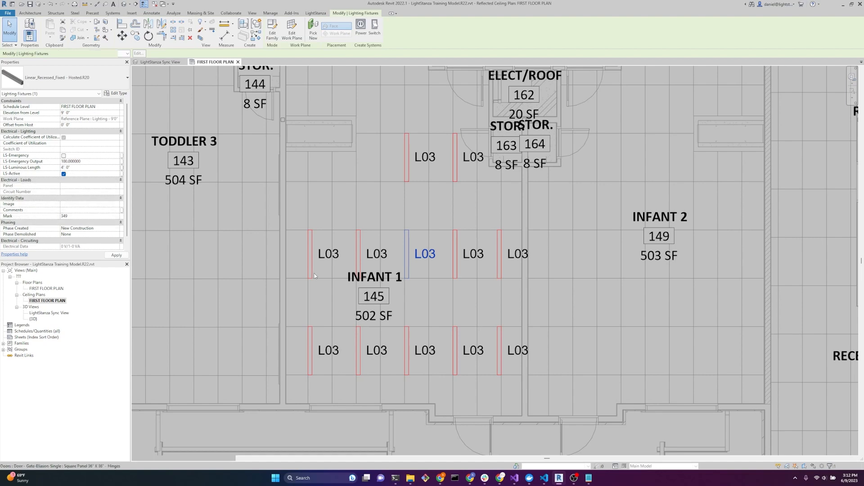
Set the LS-IES Basis Length in the L03 fixture's type properties to 4'
{"action": "left_click", "coordinate": [116, 93]}
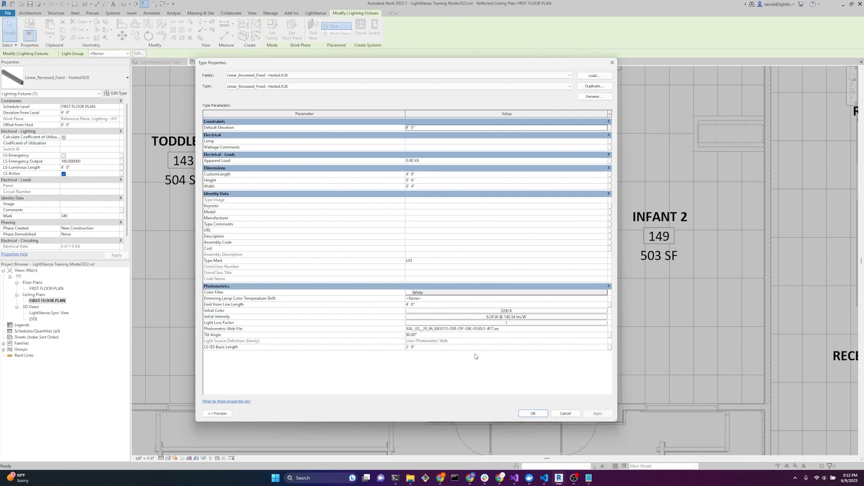
{"action": "left_click", "coordinate": [432, 348]}
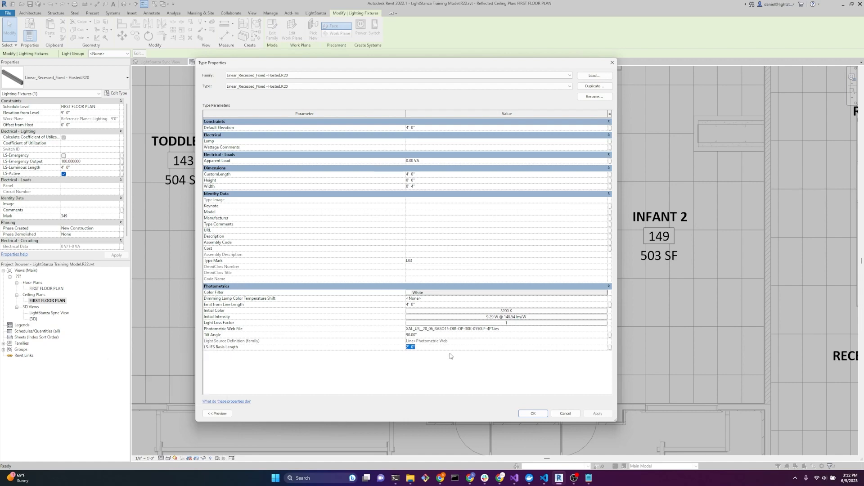
{"action": "type", "text": "4"}
{"action": "key", "text": "Return"}
{"action": "left_click", "coordinate": [533, 413]}
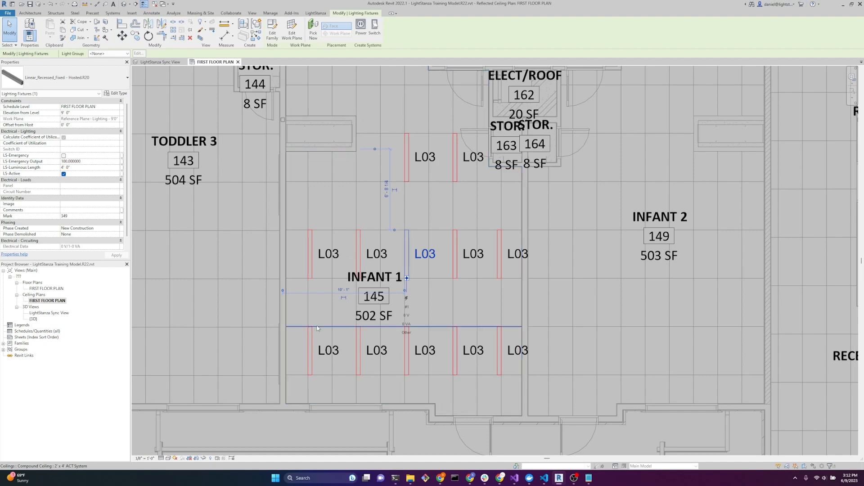
Resize the uppermost horizontal L02 fixture in the room beside Explorer 1 to a custom length of 12'
{"action": "scroll", "coordinate": [325, 348], "scroll_direction": "down", "scroll_amount": 5}
{"action": "scroll", "coordinate": [472, 88], "scroll_direction": "up", "scroll_amount": 4}
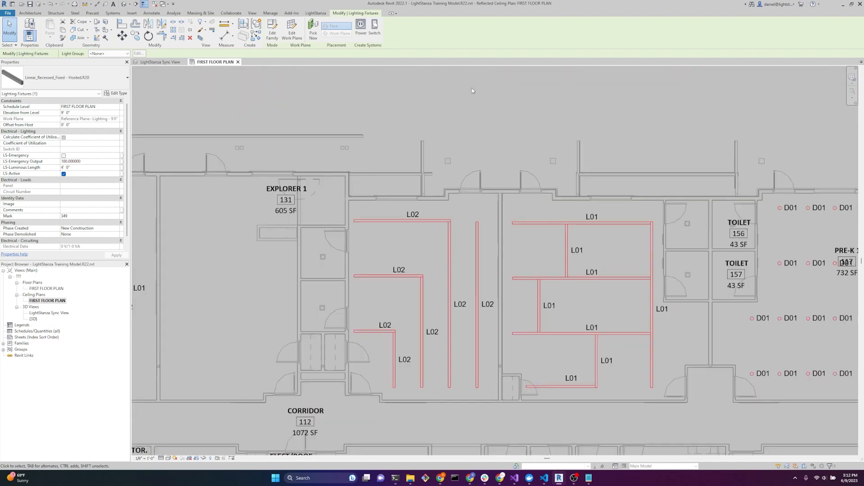
{"action": "left_click", "coordinate": [463, 125]}
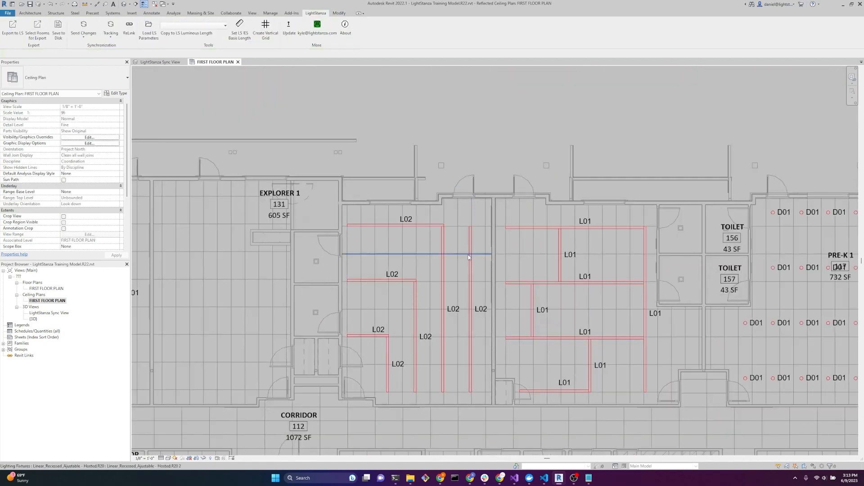
{"action": "scroll", "coordinate": [423, 249], "scroll_direction": "up", "scroll_amount": 5}
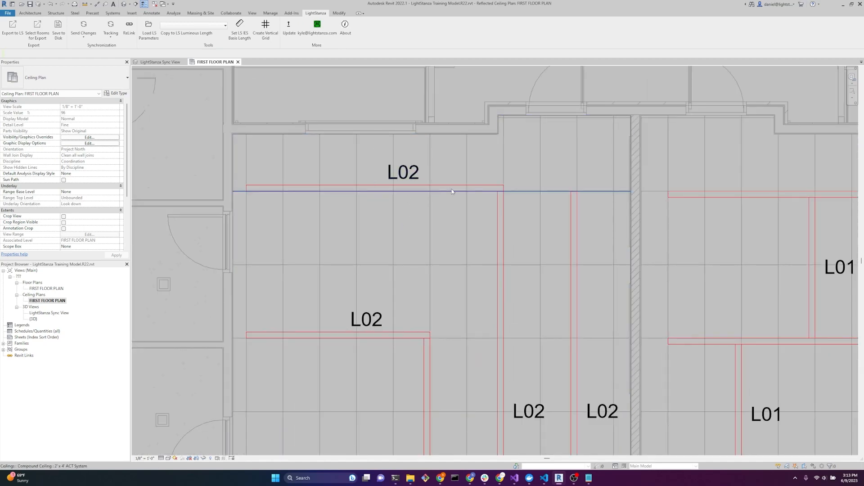
{"action": "left_click", "coordinate": [456, 189]}
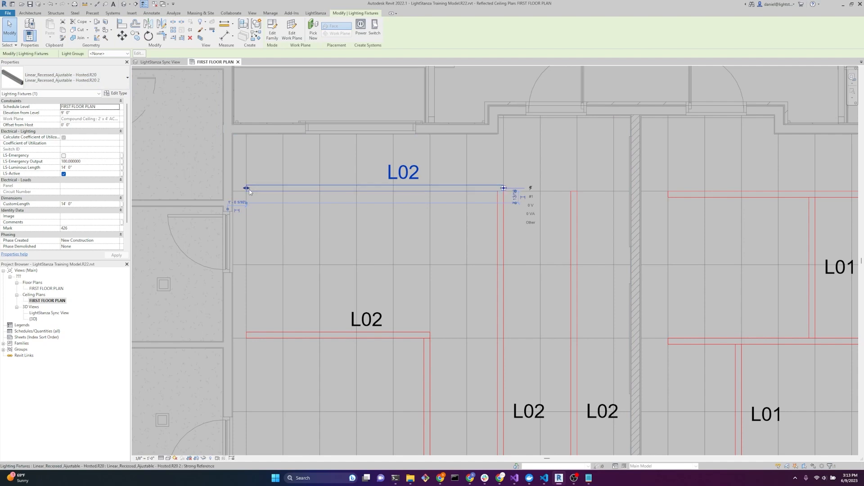
{"action": "left_click_drag", "start_coordinate": [246, 188], "coordinate": [151, 188]}
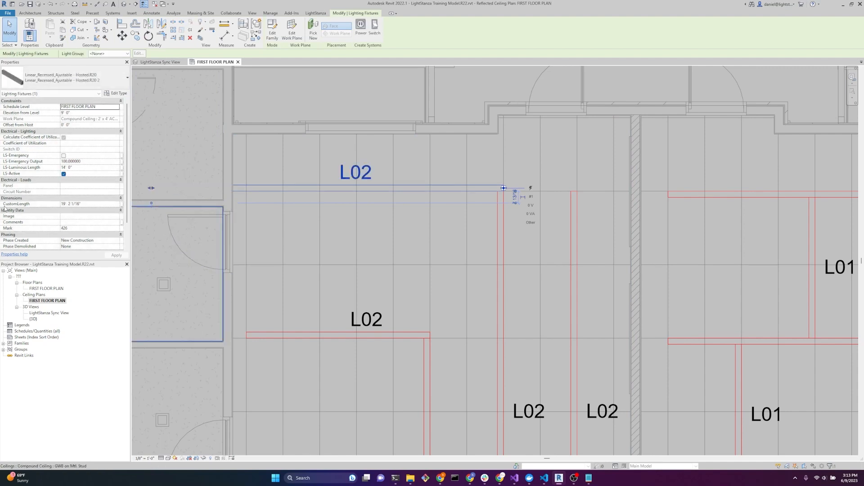
{"action": "left_click_drag", "start_coordinate": [151, 189], "coordinate": [299, 188]}
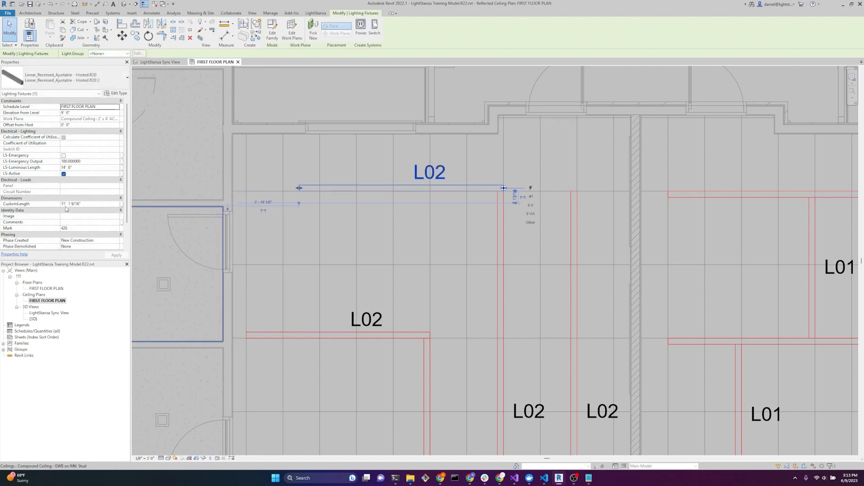
{"action": "left_click_drag", "start_coordinate": [295, 189], "coordinate": [283, 189]}
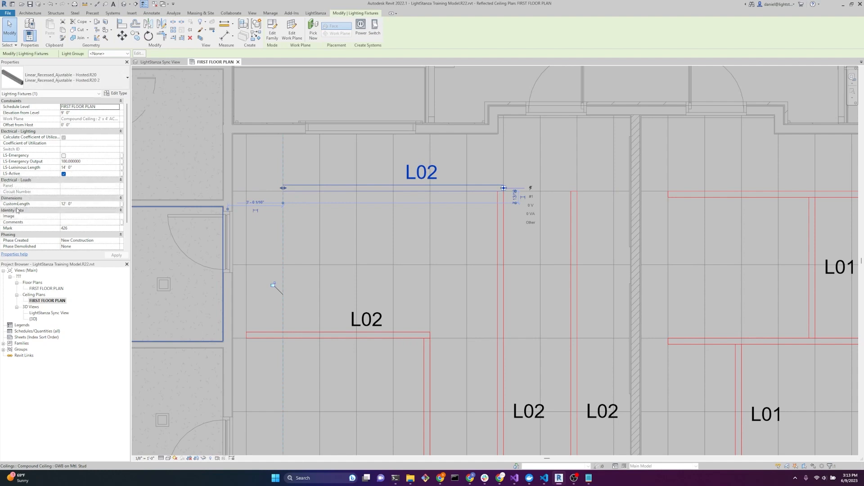
Set the uppermost L02 fixture's LS-Luminous Length to 12' to match its custom length
{"action": "left_click", "coordinate": [83, 169]}
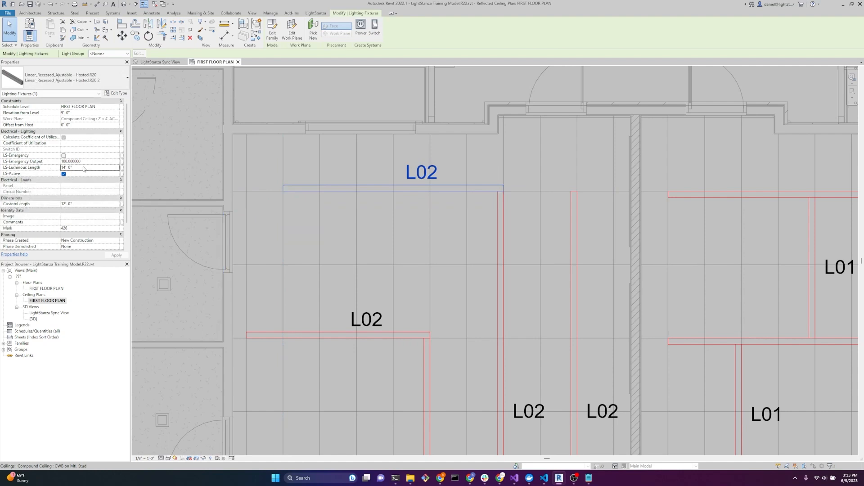
{"action": "double_click", "coordinate": [83, 167]}
{"action": "type", "text": "12"}
{"action": "key", "text": "Return"}
Set the LS-IES Basis Length in the L02 fixture's type properties to 4'
{"action": "left_click", "coordinate": [116, 93]}
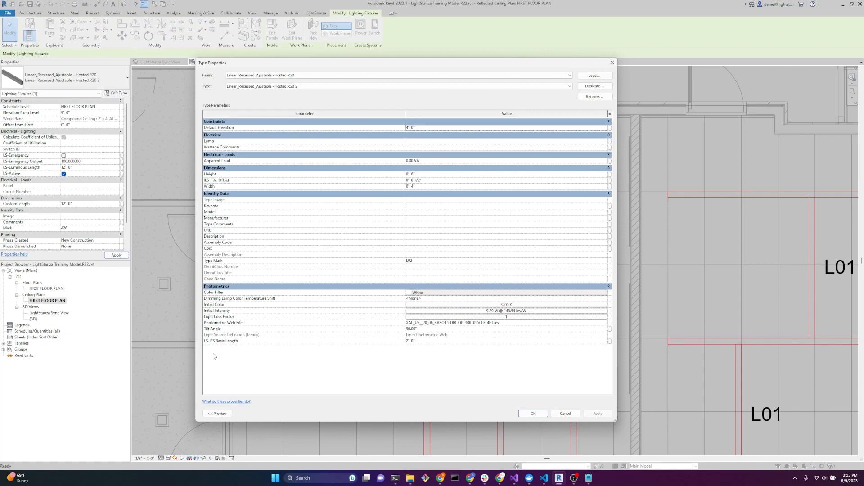
{"action": "left_click", "coordinate": [451, 342]}
{"action": "type", "text": "4'"}
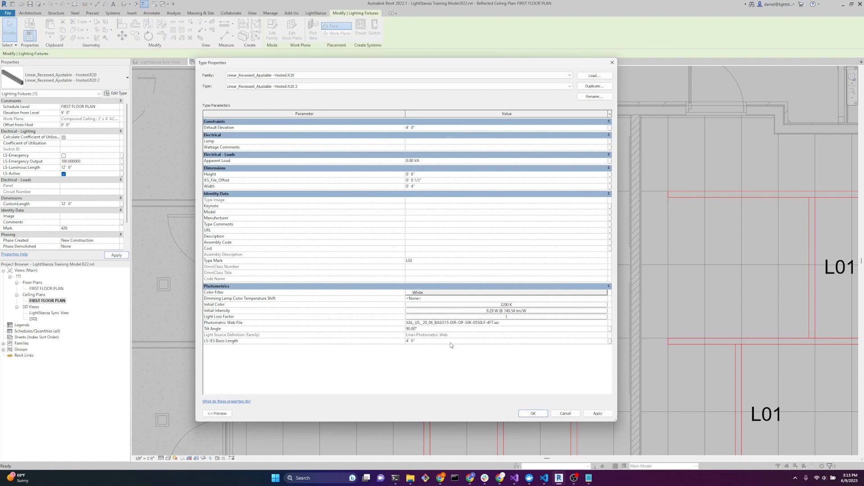
{"action": "left_click", "coordinate": [533, 413]}
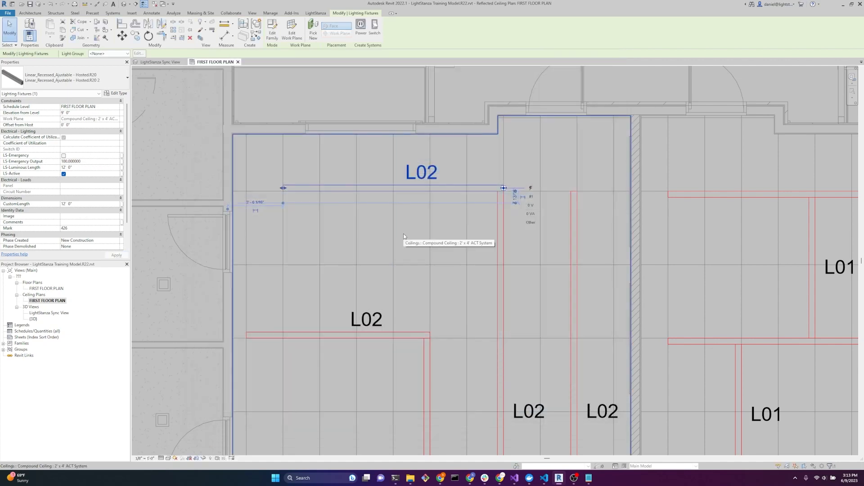
Set the LS-Luminous Length of the second horizontal L02 fixture, below the uppermost one, to 10'
{"action": "left_click", "coordinate": [295, 335]}
{"action": "left_click", "coordinate": [85, 168]}
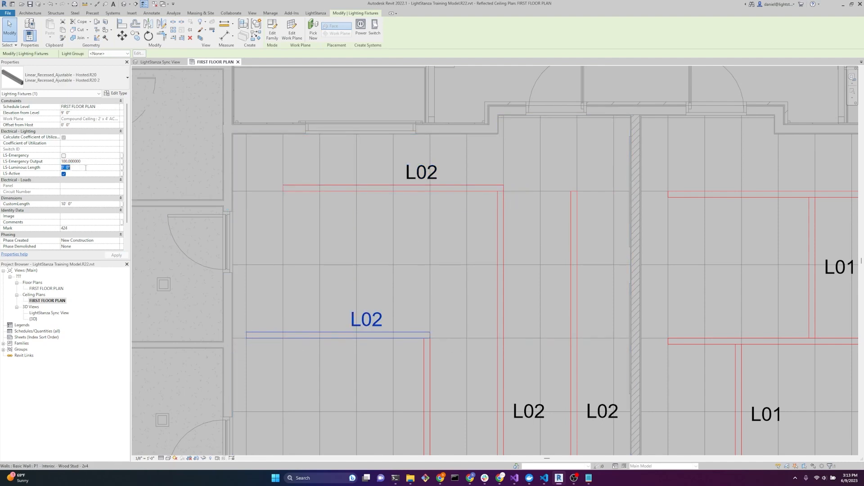
{"action": "type", "text": "10"}
{"action": "key", "text": "Return"}
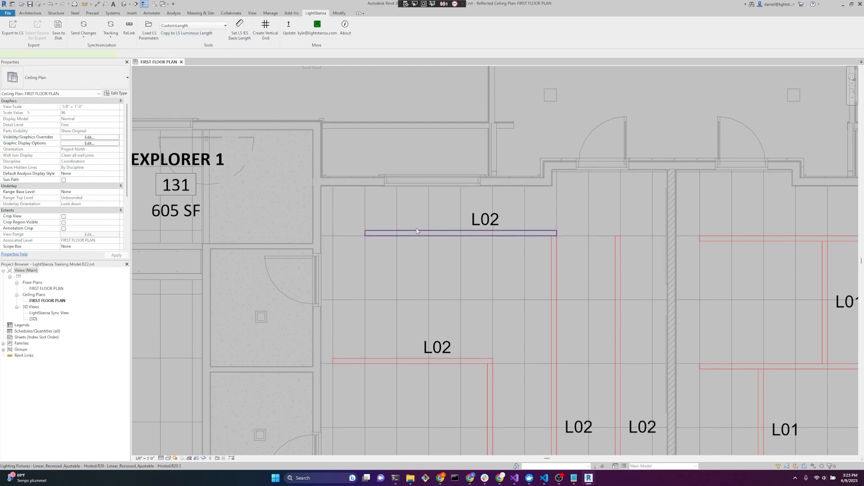
Set the uppermost horizontal L02 fixture's LS-Luminous Length to 8'
{"action": "left_click", "coordinate": [441, 233]}
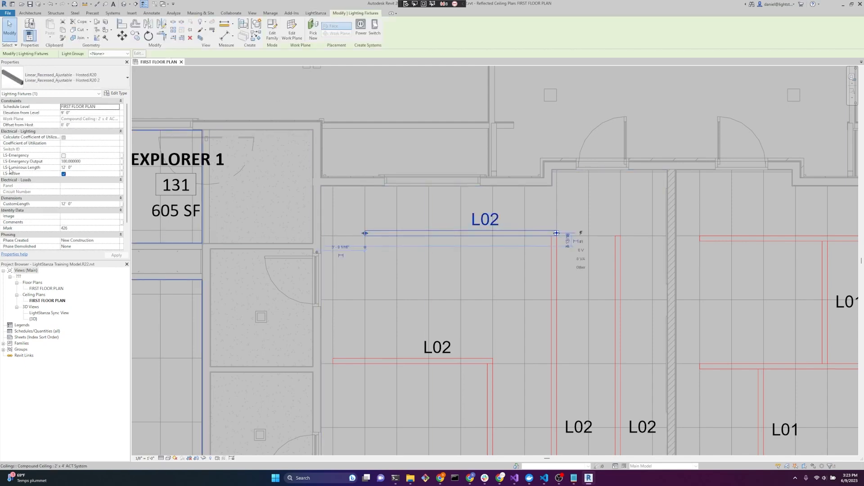
{"action": "left_click", "coordinate": [82, 168]}
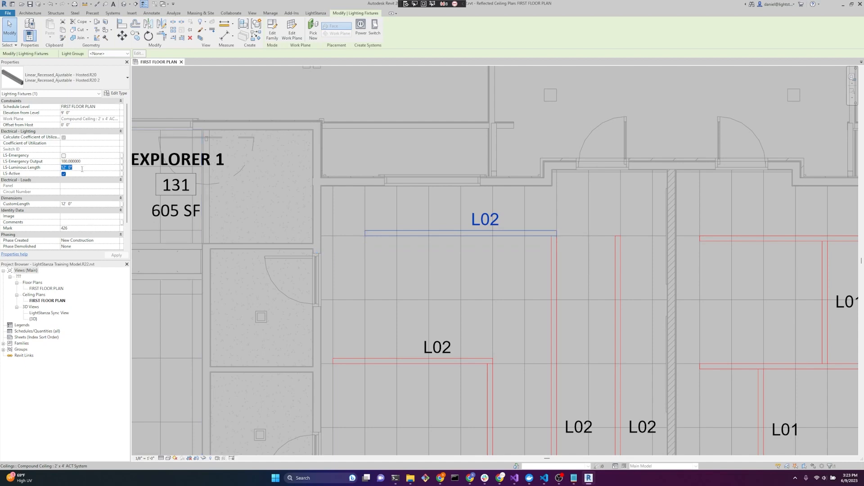
{"action": "type", "text": "8"}
{"action": "left_click", "coordinate": [387, 96]}
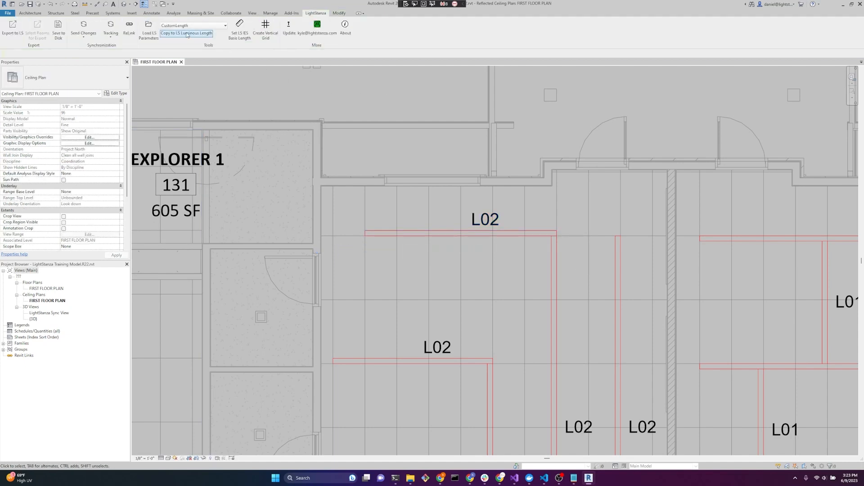
Choose CustomLength as the source parameter and copy its values to LS-Luminous Length
{"action": "left_click", "coordinate": [224, 26]}
{"action": "scroll", "coordinate": [188, 116], "scroll_direction": "up", "scroll_amount": 5}
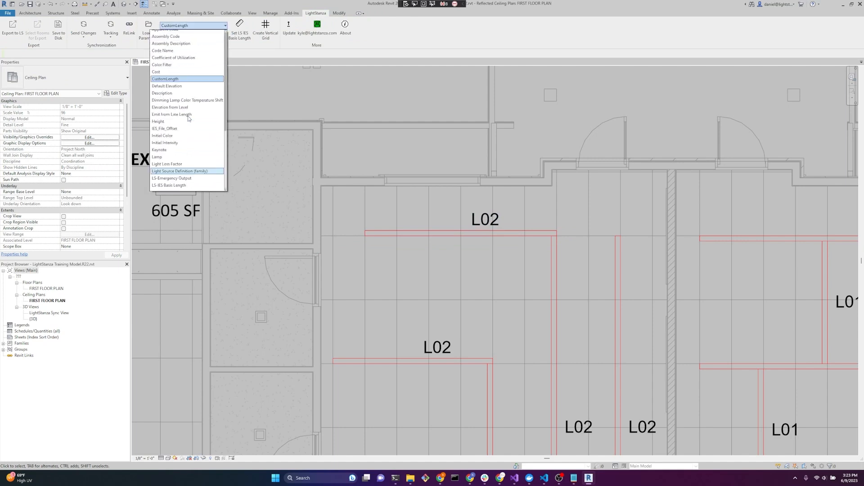
{"action": "left_click", "coordinate": [175, 80]}
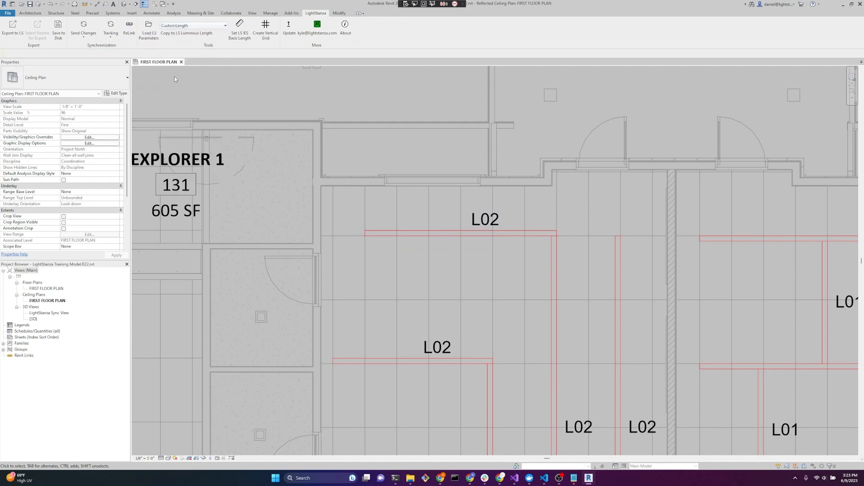
{"action": "left_click", "coordinate": [177, 34]}
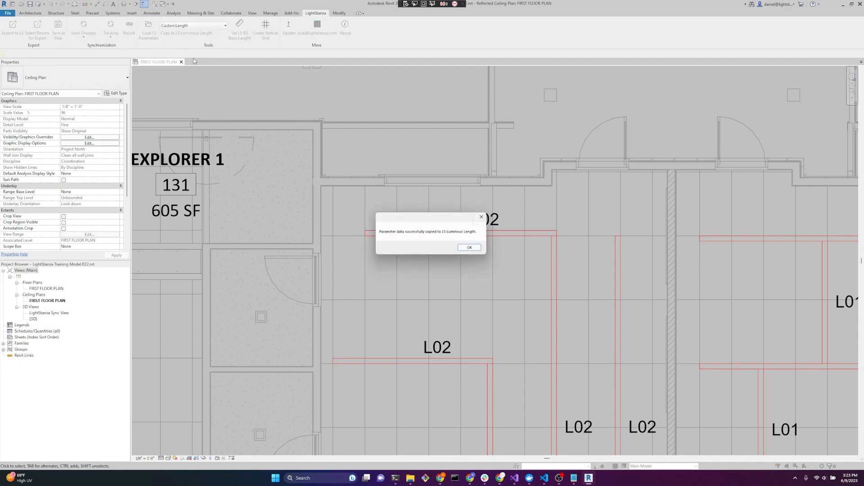
{"action": "left_click", "coordinate": [473, 248]}
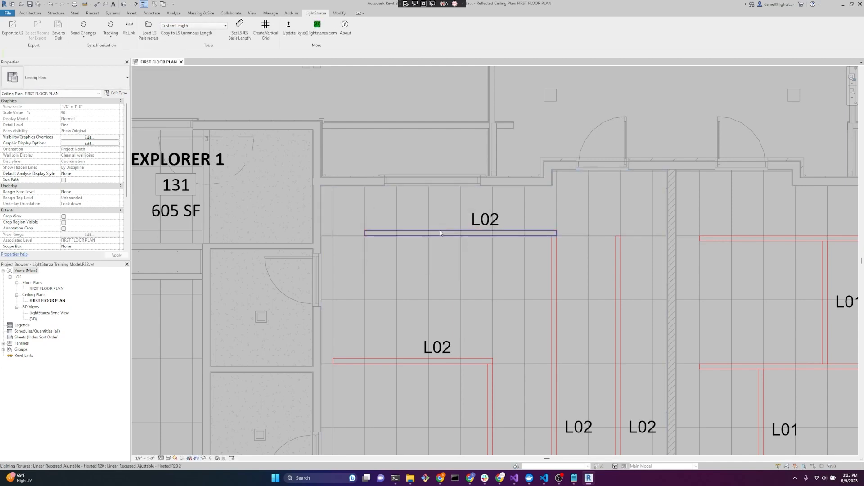
Stretch the uppermost L02 fixture to about 19' 1 1/16" and copy CustomLength to LS-Luminous Length again
{"action": "left_click", "coordinate": [473, 233]}
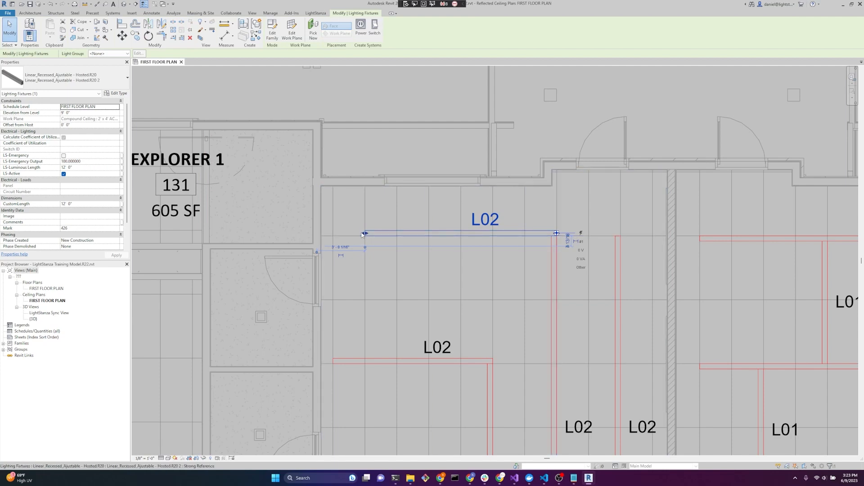
{"action": "left_click_drag", "start_coordinate": [363, 235], "coordinate": [251, 234]}
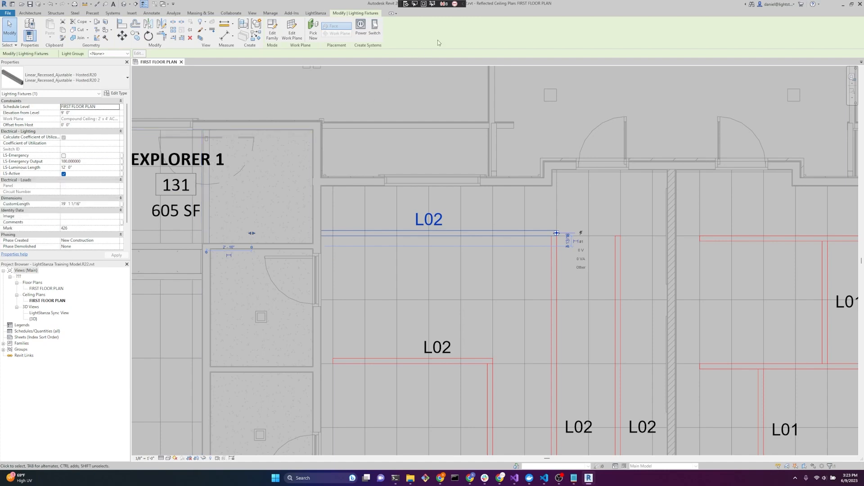
{"action": "left_click", "coordinate": [315, 12]}
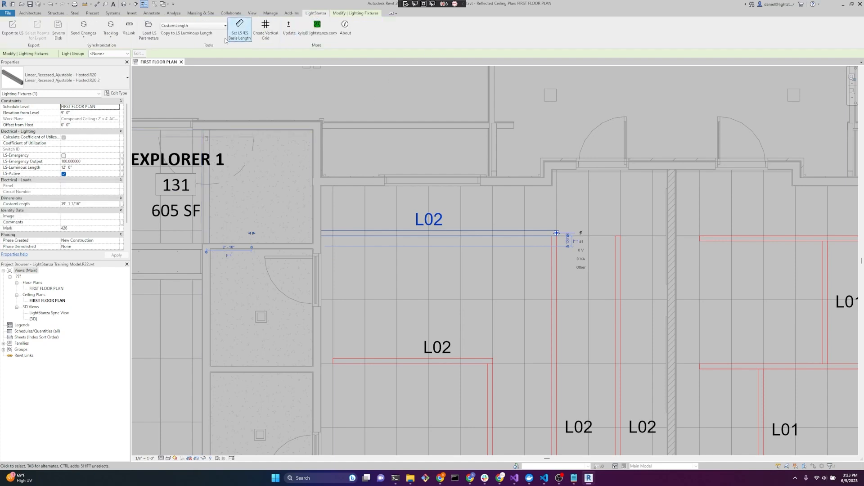
{"action": "left_click", "coordinate": [184, 33]}
{"action": "left_click", "coordinate": [471, 248]}
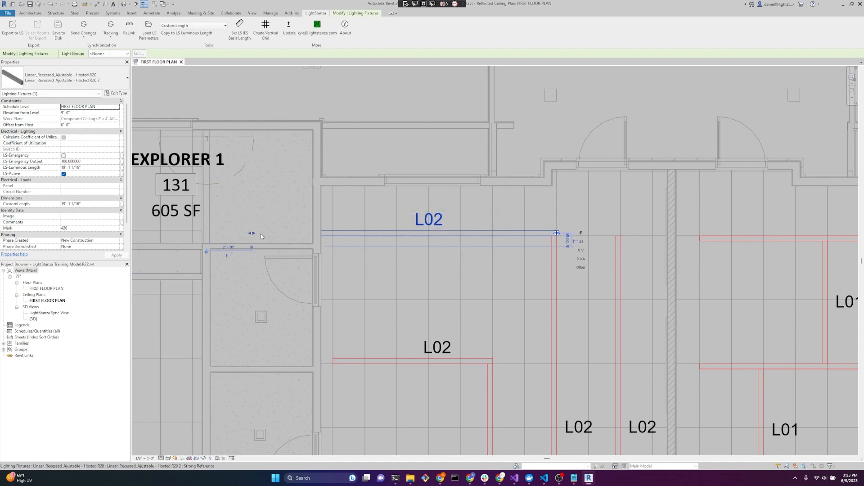
Shorten the uppermost L02 fixture to a custom length of 14'
{"action": "left_click_drag", "start_coordinate": [261, 234], "coordinate": [333, 237]}
{"action": "key", "text": "Escape"}
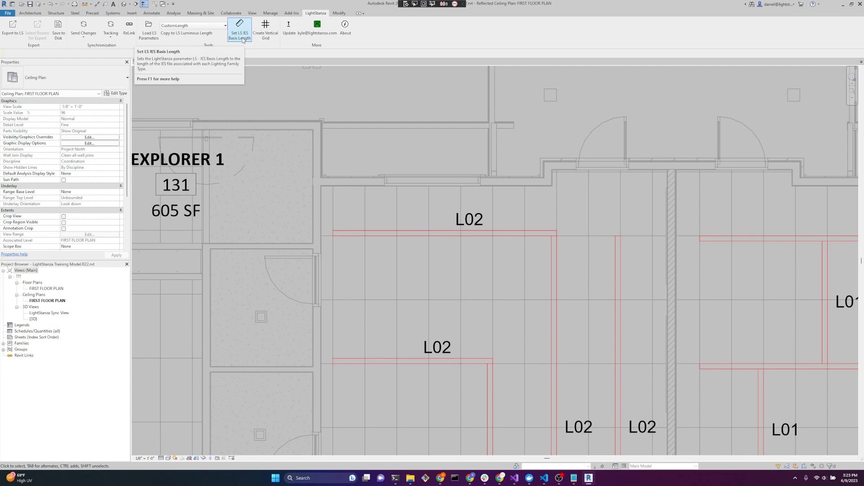
Check the uppermost L02 fixture type's Photometric Web File and set its LS-IES Basis Length to 2'
{"action": "left_click", "coordinate": [383, 233]}
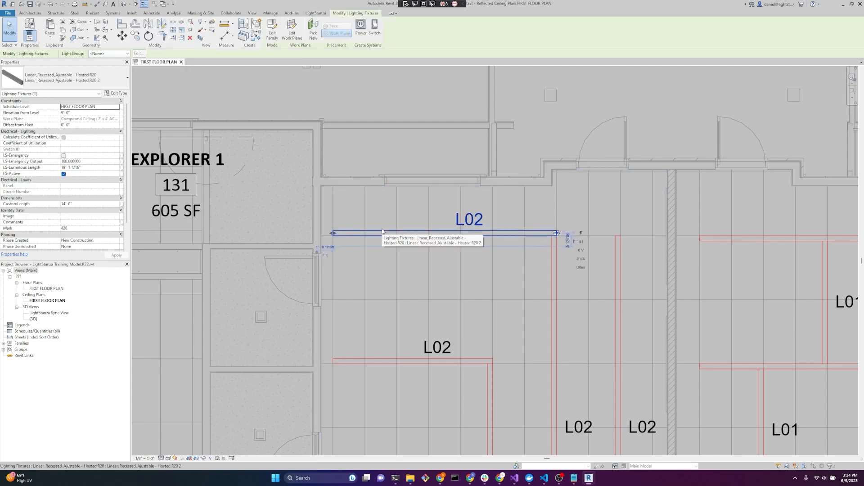
{"action": "left_click", "coordinate": [115, 93]}
{"action": "left_click", "coordinate": [515, 323]}
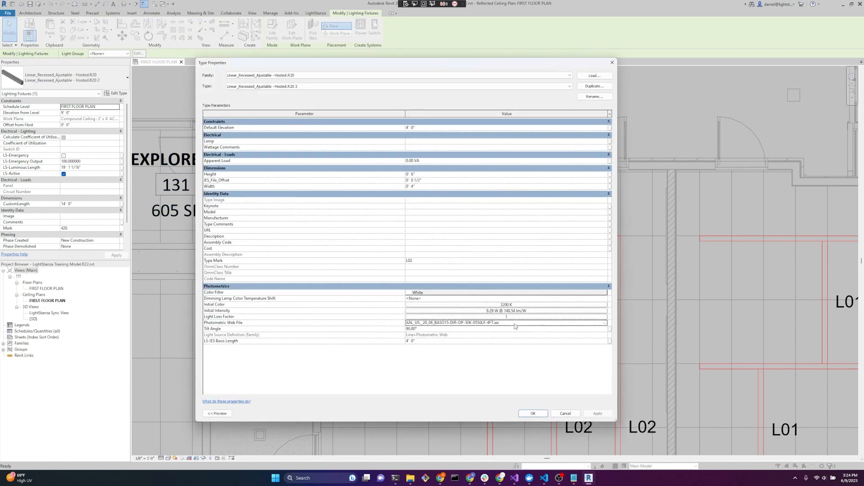
{"action": "left_click", "coordinate": [515, 323]}
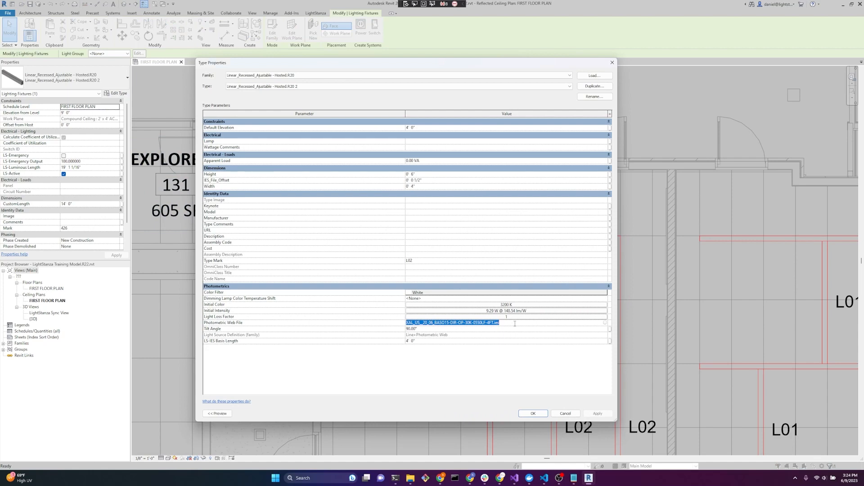
{"action": "left_click", "coordinate": [462, 342]}
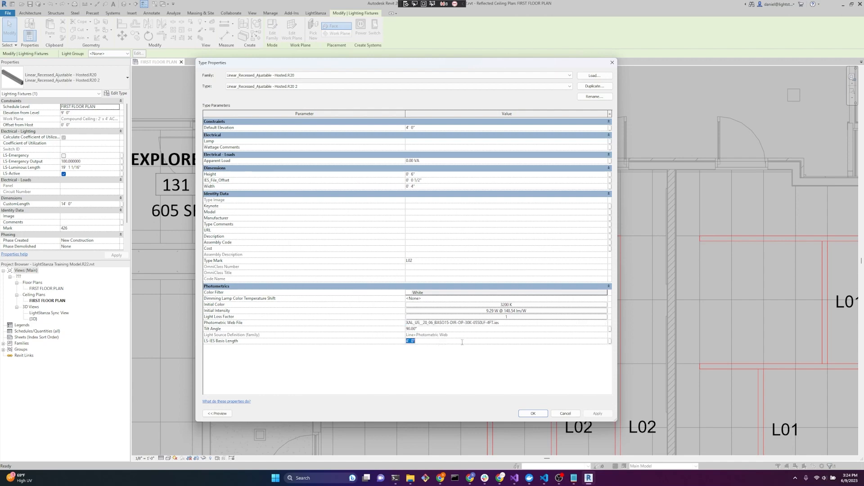
{"action": "type", "text": "2"}
{"action": "left_click", "coordinate": [533, 413]}
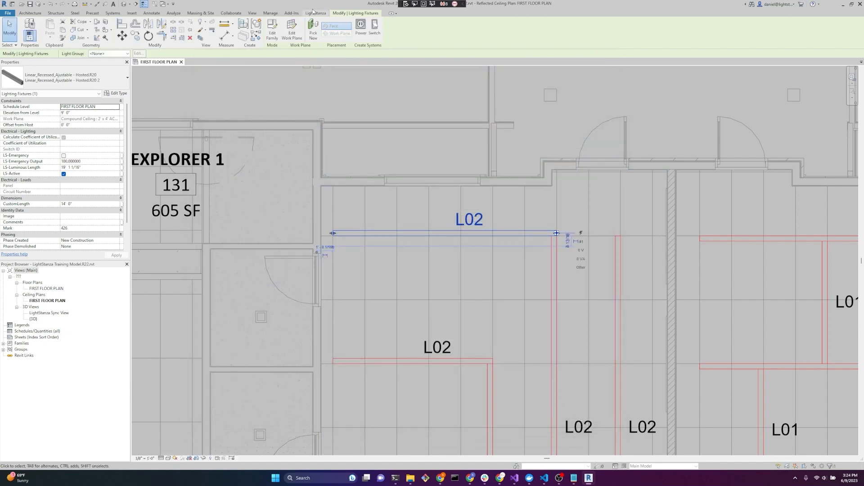
Set the LS-IES Basis Length from the IES files for the lighting types and check the value in the L02 type properties
{"action": "left_click", "coordinate": [314, 13]}
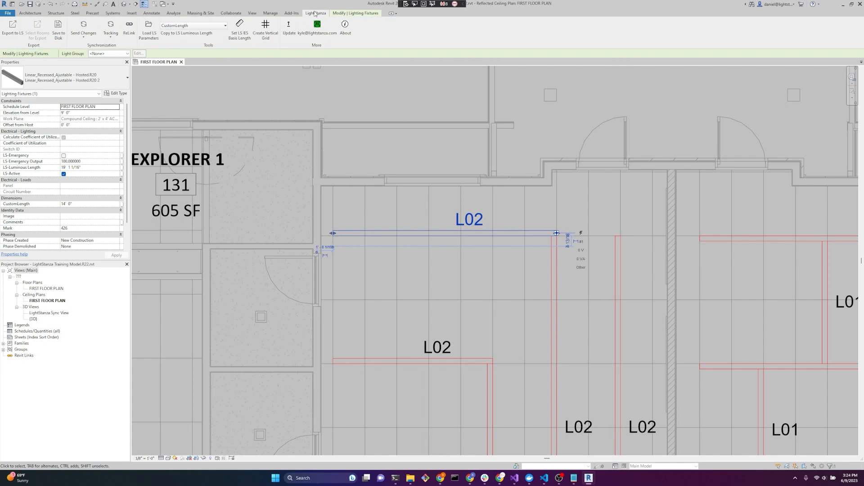
{"action": "left_click", "coordinate": [239, 36]}
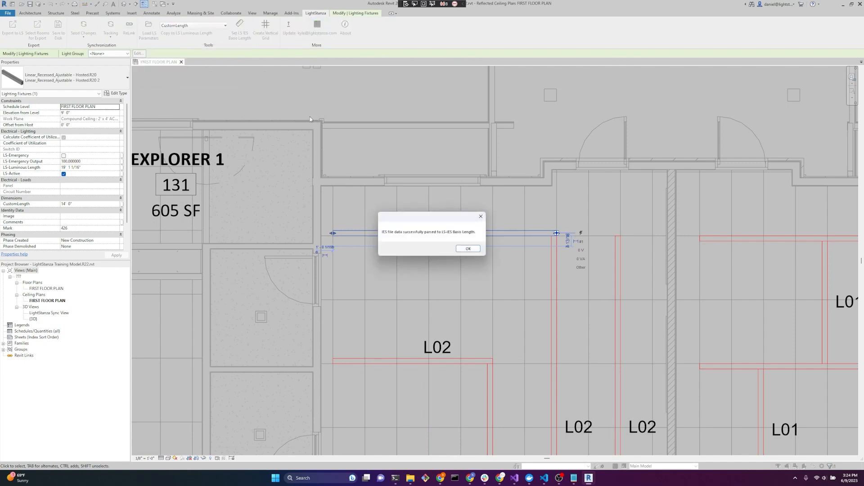
{"action": "left_click", "coordinate": [470, 251]}
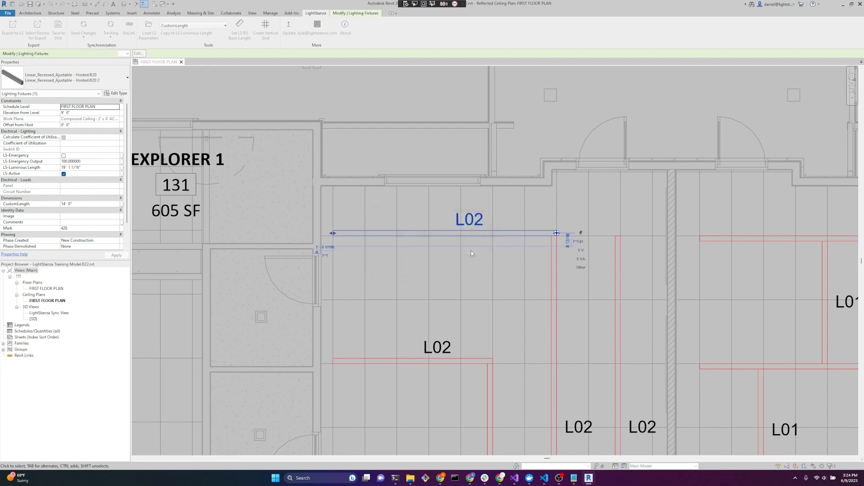
{"action": "left_click", "coordinate": [116, 93]}
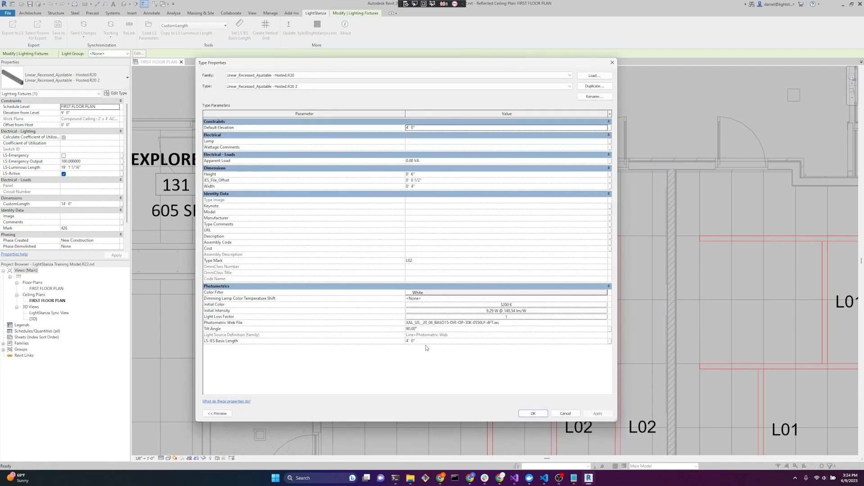
{"action": "left_click", "coordinate": [533, 414]}
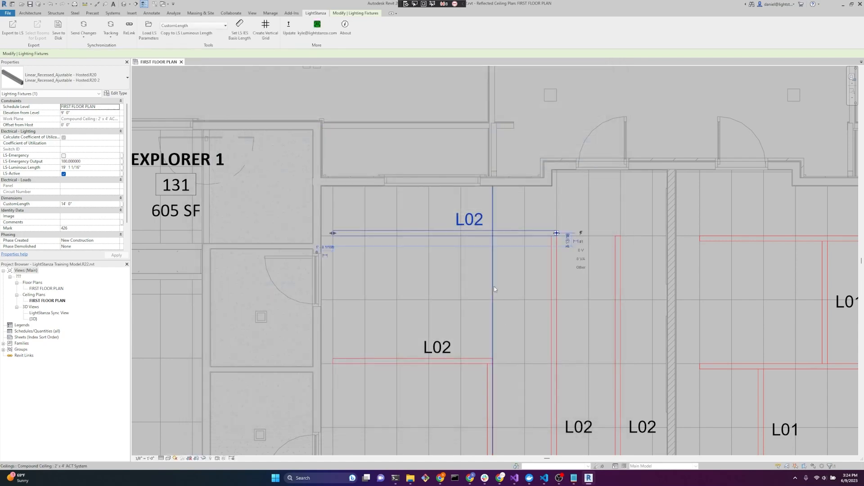
Shorten the lowest linear fixture in the Level 1 ceiling plan to about 33' and set its CustomLength to 40'
{"action": "left_click", "coordinate": [403, 152]}
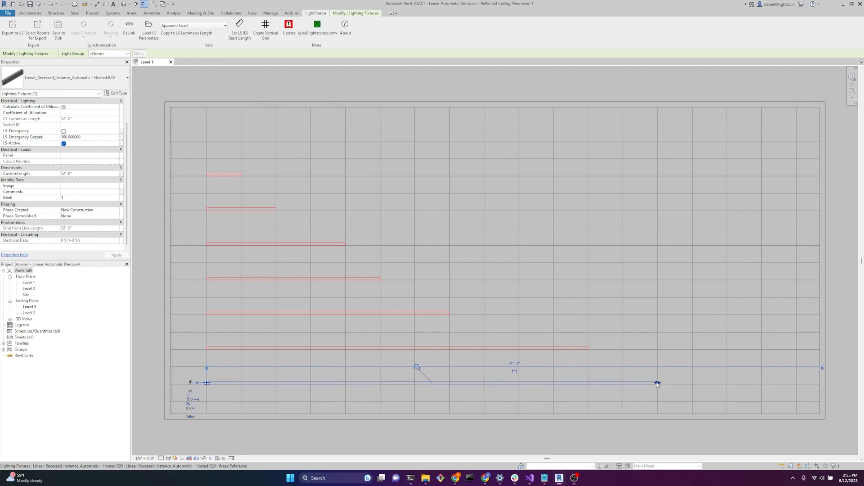
{"action": "left_click_drag", "start_coordinate": [571, 383], "coordinate": [492, 382]}
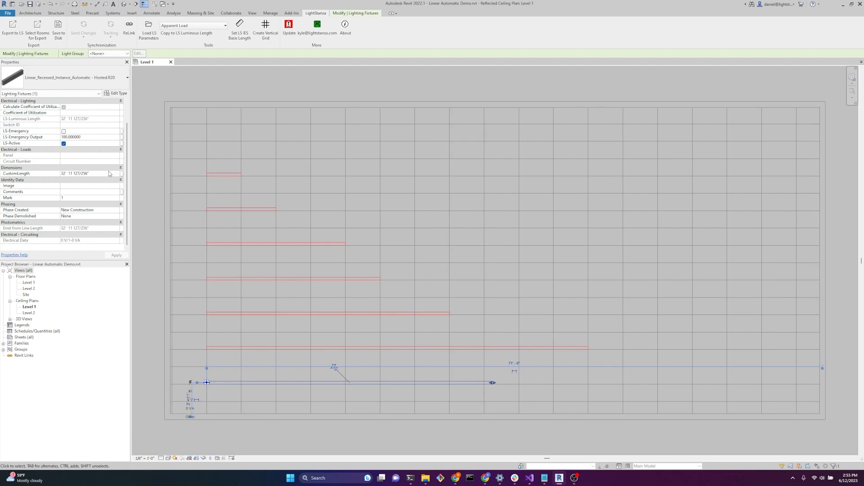
{"action": "left_click", "coordinate": [99, 175]}
{"action": "key", "text": "ctrl+a"}
{"action": "type", "text": "40"}
{"action": "key", "text": "Return"}
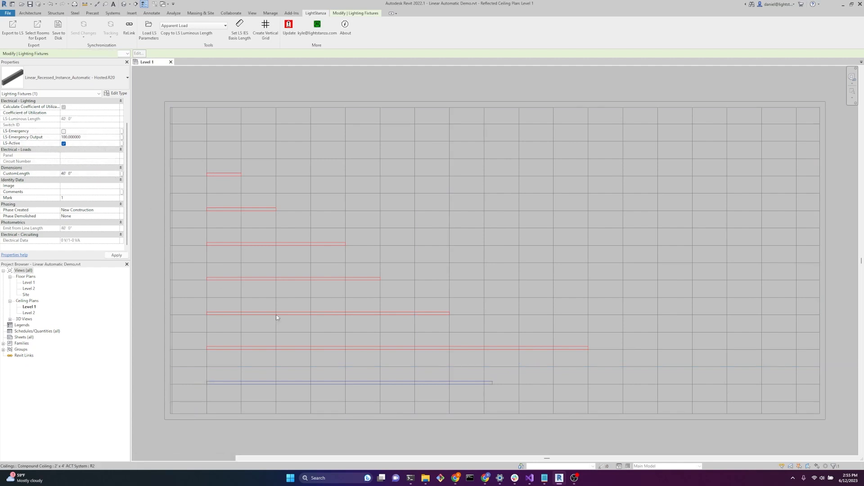
Shorten the second-lowest linear fixture in the Level 1 ceiling plan to less than half its length
{"action": "left_click", "coordinate": [322, 347]}
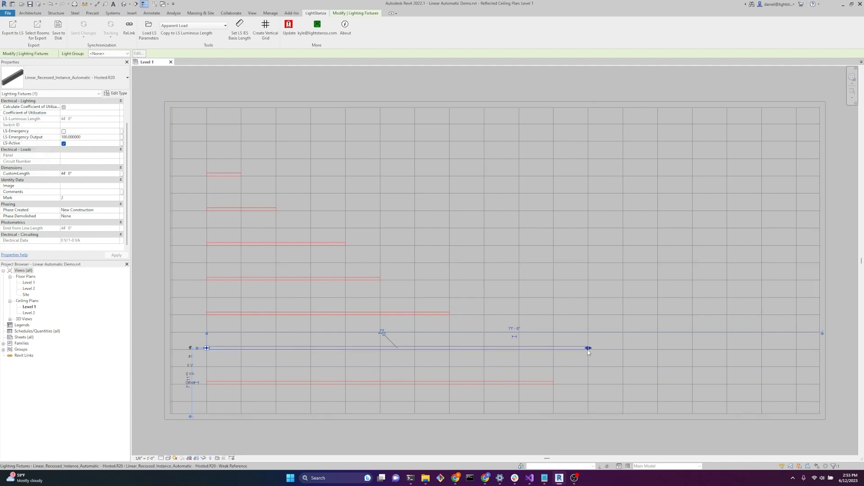
{"action": "left_click_drag", "start_coordinate": [587, 348], "coordinate": [332, 346]}
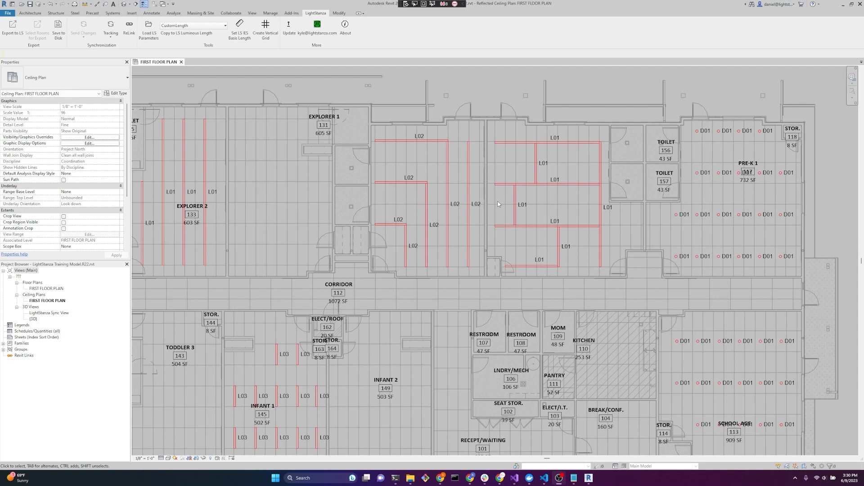
Export the whole First Floor Plan training model to LightStanza with the existing export settings
{"action": "left_click", "coordinate": [18, 35]}
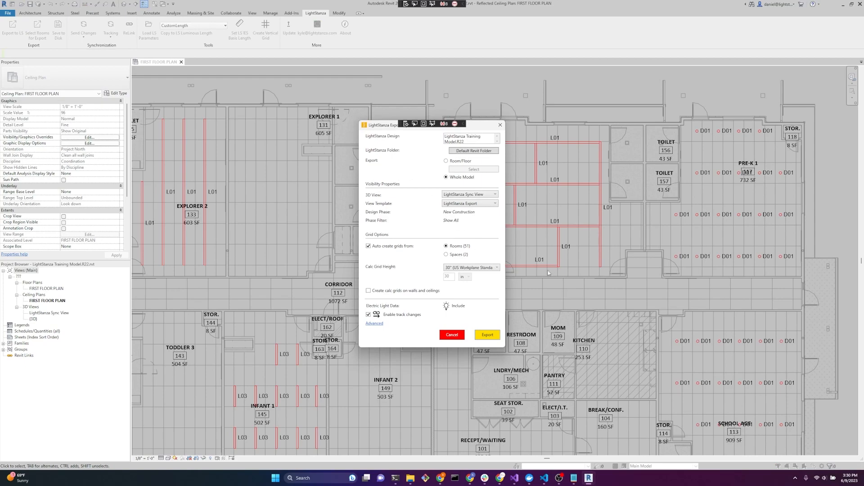
{"action": "left_click", "coordinate": [489, 336]}
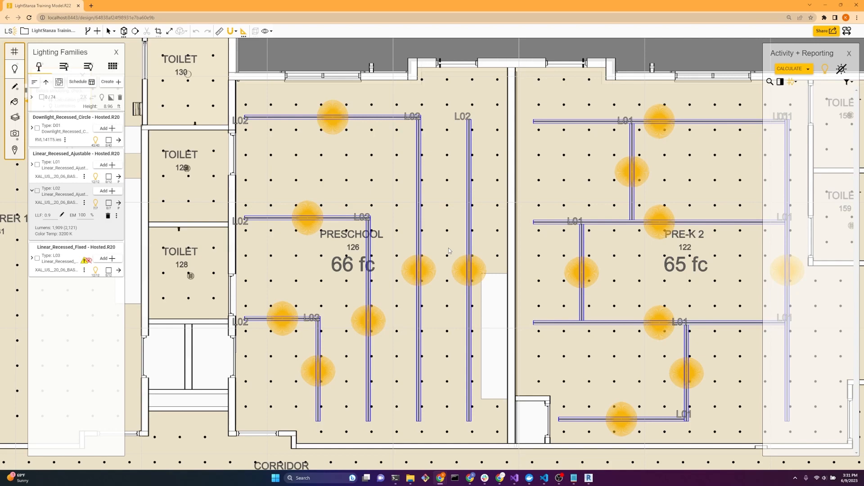
In the LightStanza web app, select the uppermost L02 fixture in Preschool 126 and check its proration factor among the L02 instances
{"action": "scroll", "coordinate": [438, 180], "scroll_direction": "up", "scroll_amount": 10}
{"action": "middle_click_drag", "start_coordinate": [385, 194], "coordinate": [603, 437]}
{"action": "scroll", "coordinate": [490, 355], "scroll_direction": "up", "scroll_amount": 1}
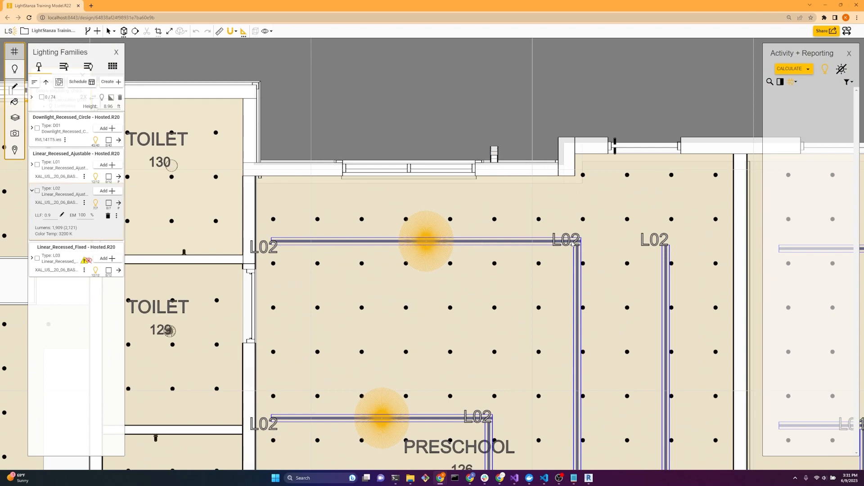
{"action": "scroll", "coordinate": [566, 242], "scroll_direction": "down", "scroll_amount": 5}
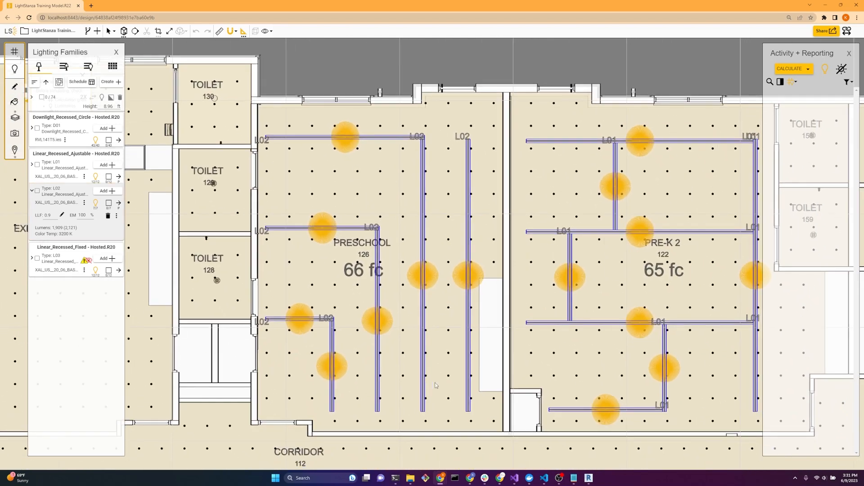
{"action": "left_click", "coordinate": [349, 138]}
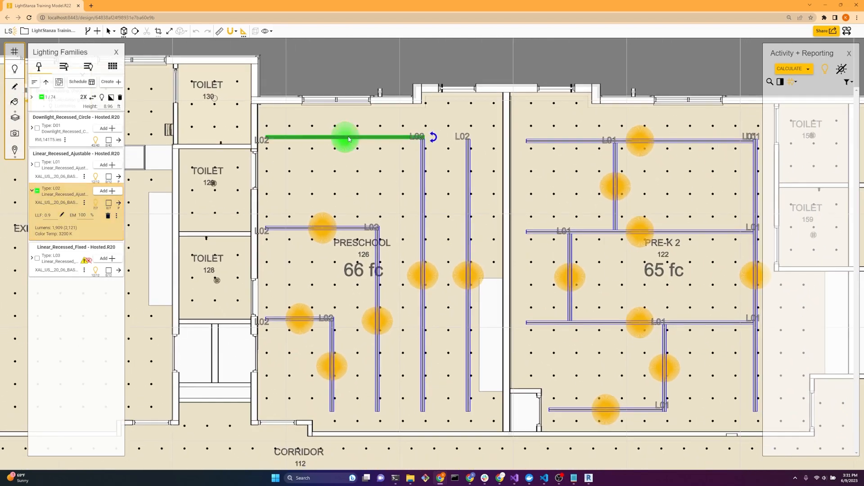
{"action": "left_click", "coordinate": [119, 203]}
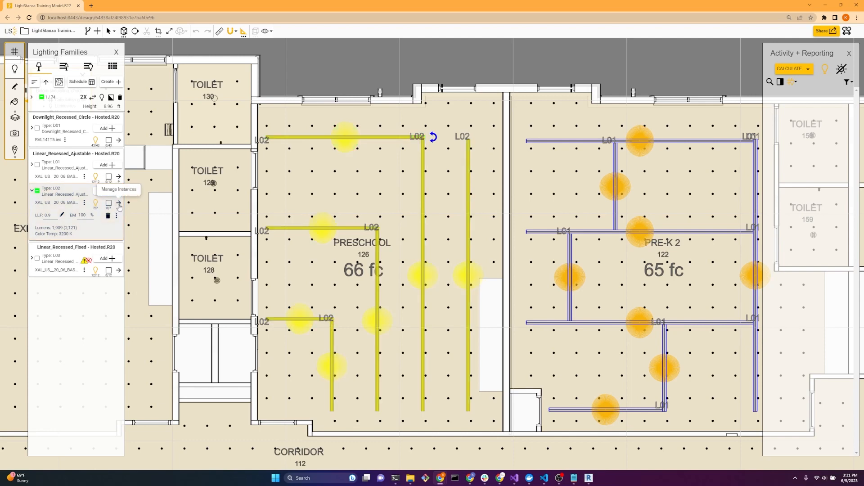
{"action": "left_click", "coordinate": [119, 203]}
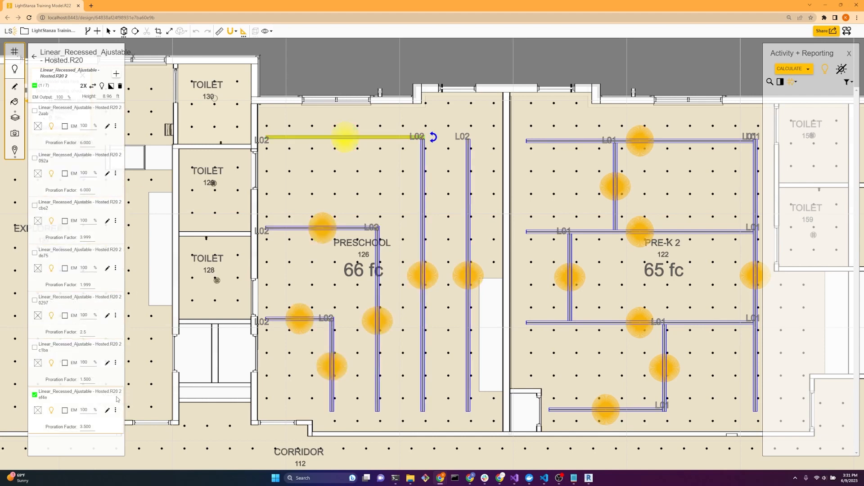
{"action": "left_click", "coordinate": [34, 56]}
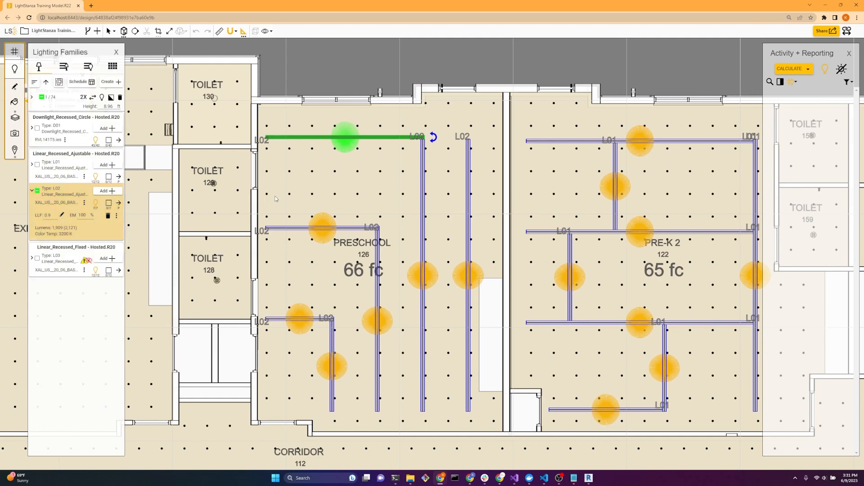
Open the L02 type's IES file for viewing to examine its photometric data and power settings
{"action": "left_click", "coordinate": [84, 204]}
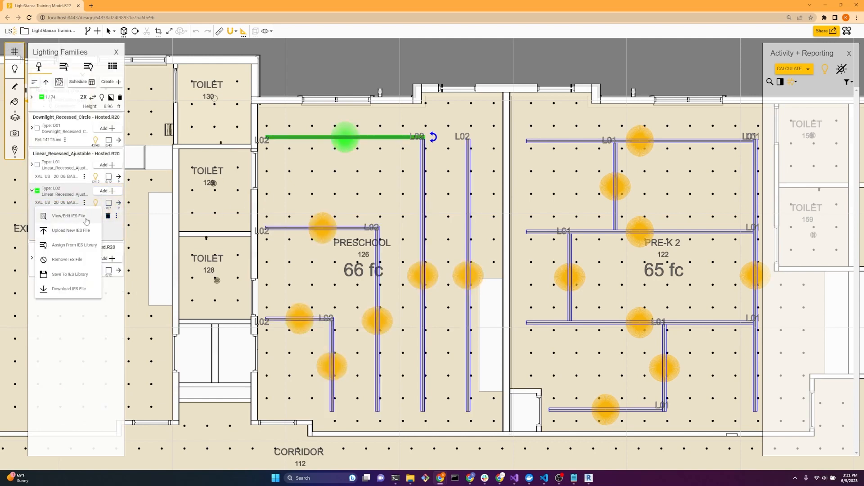
{"action": "left_click", "coordinate": [68, 216]}
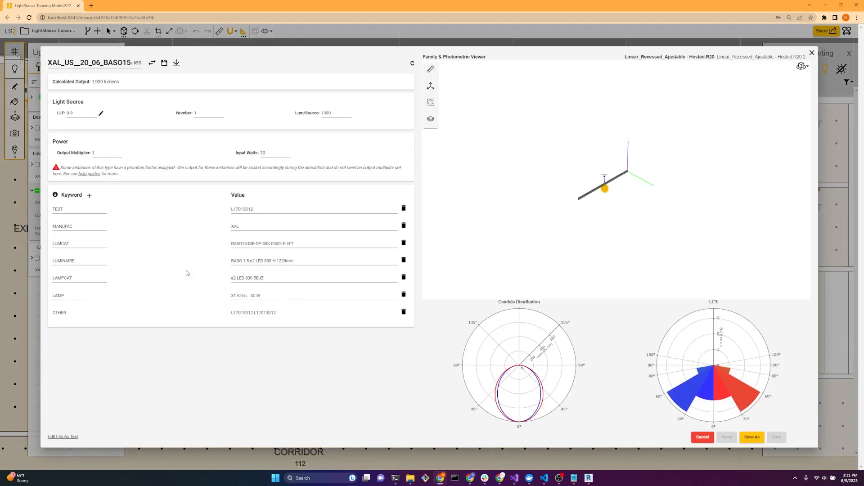